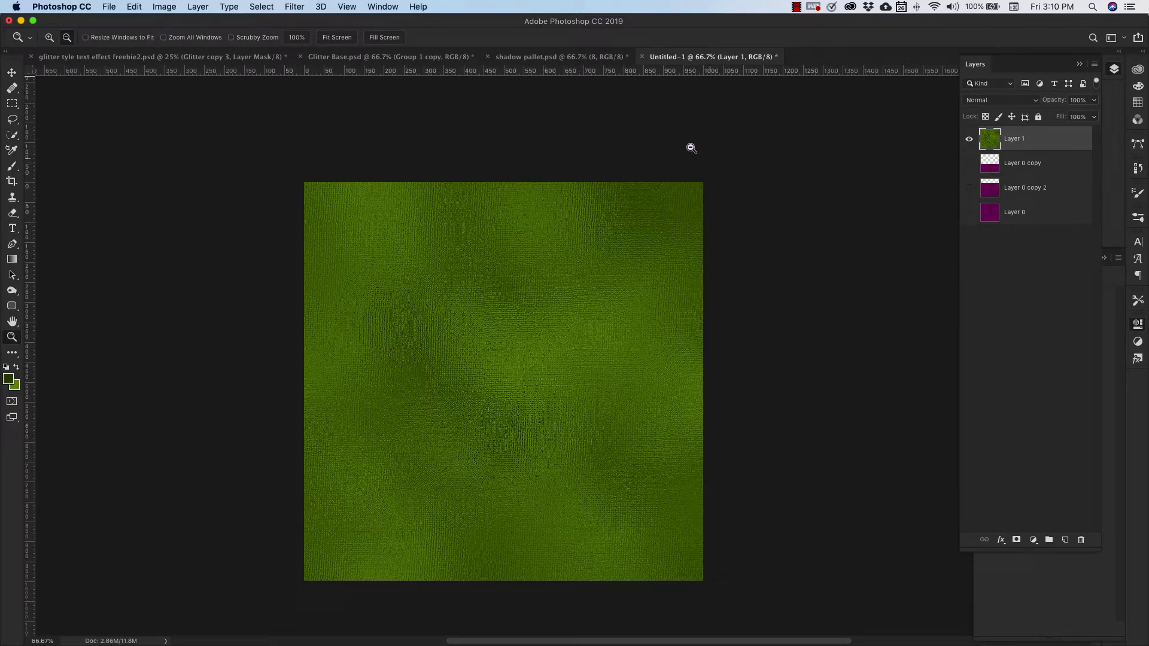
Switch to the eyeshadow palette document window
click(528, 57)
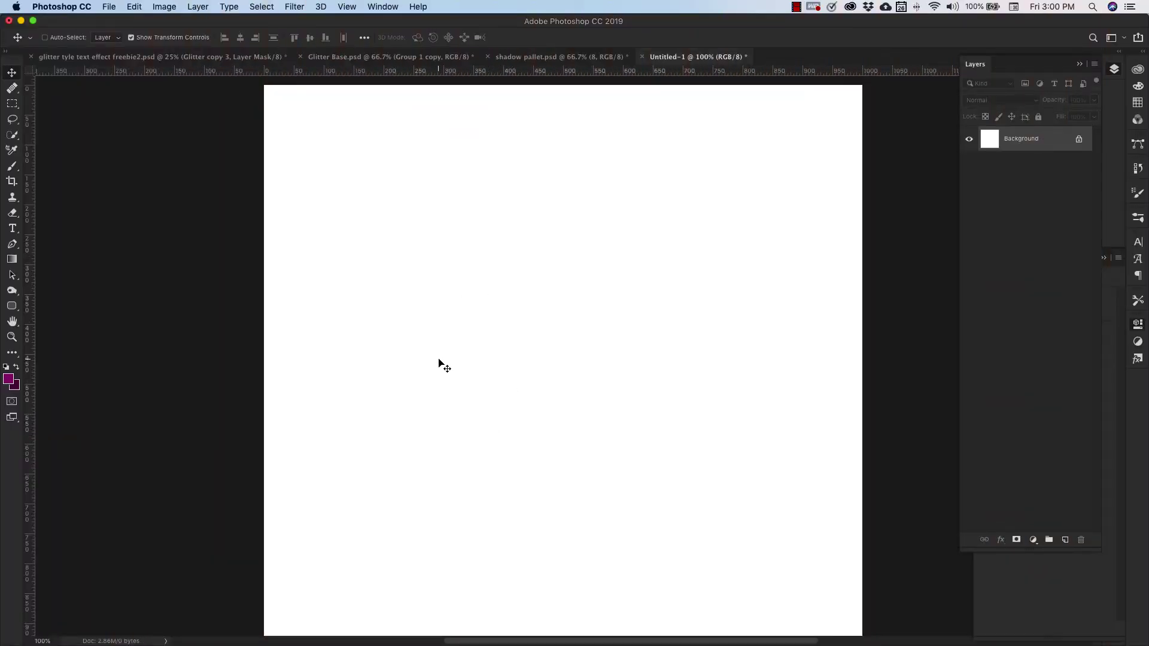
Inspect the 53073e background and 970971 foreground colours without changes, and select the Move tool
click(16, 387)
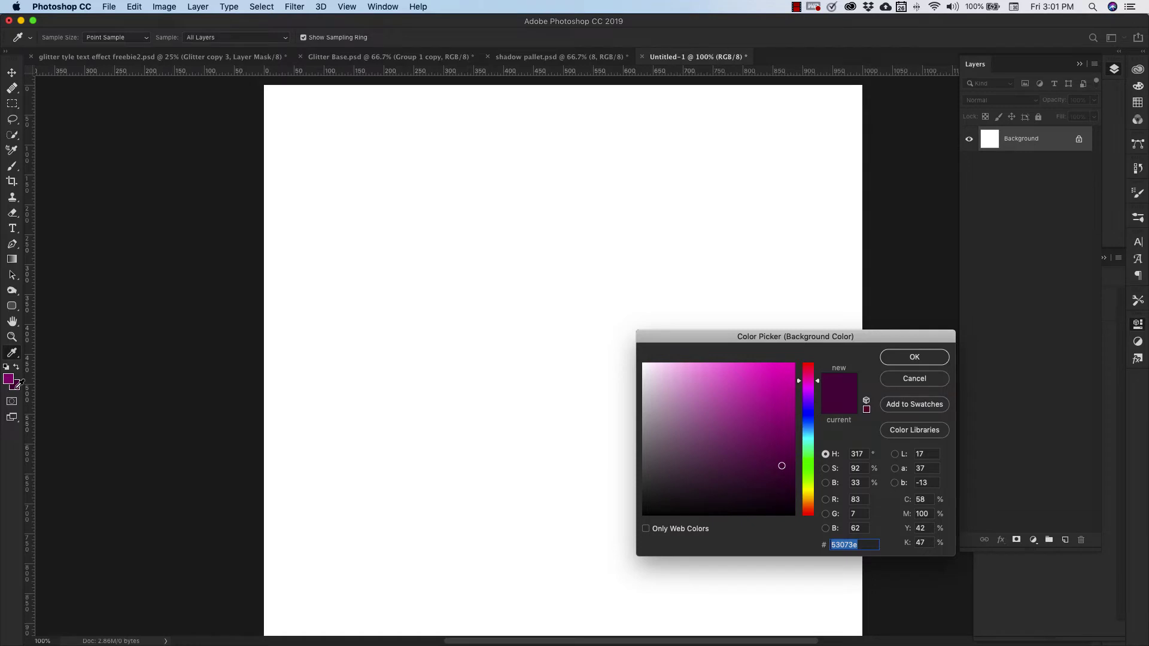
click(940, 383)
click(8, 379)
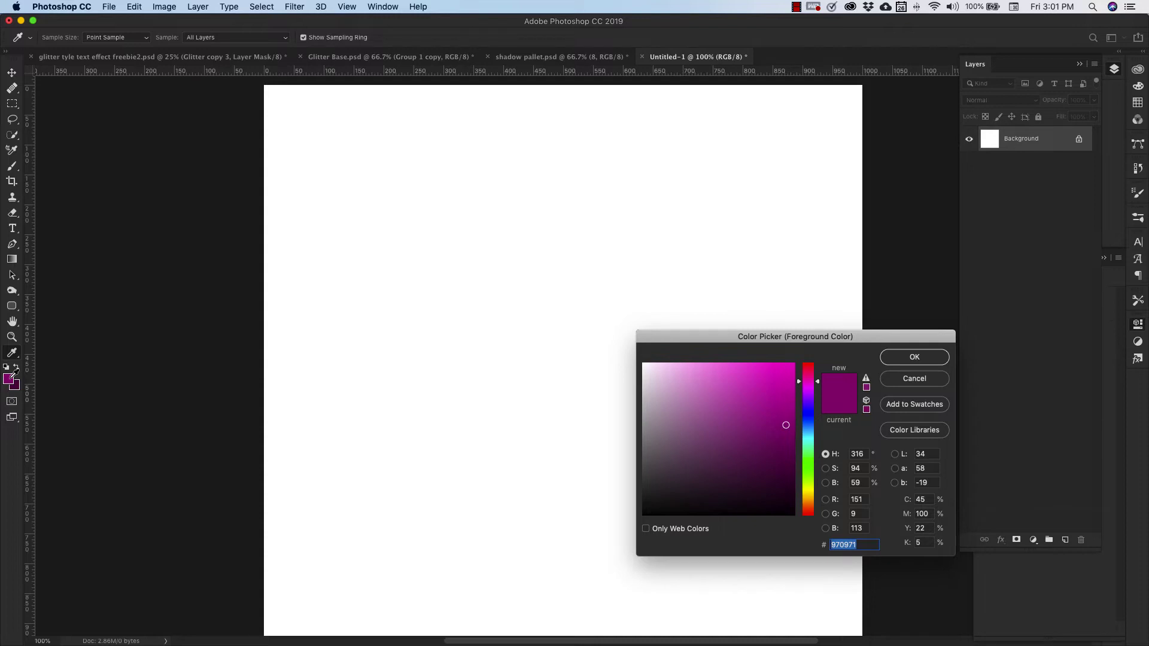
click(914, 379)
key(v)
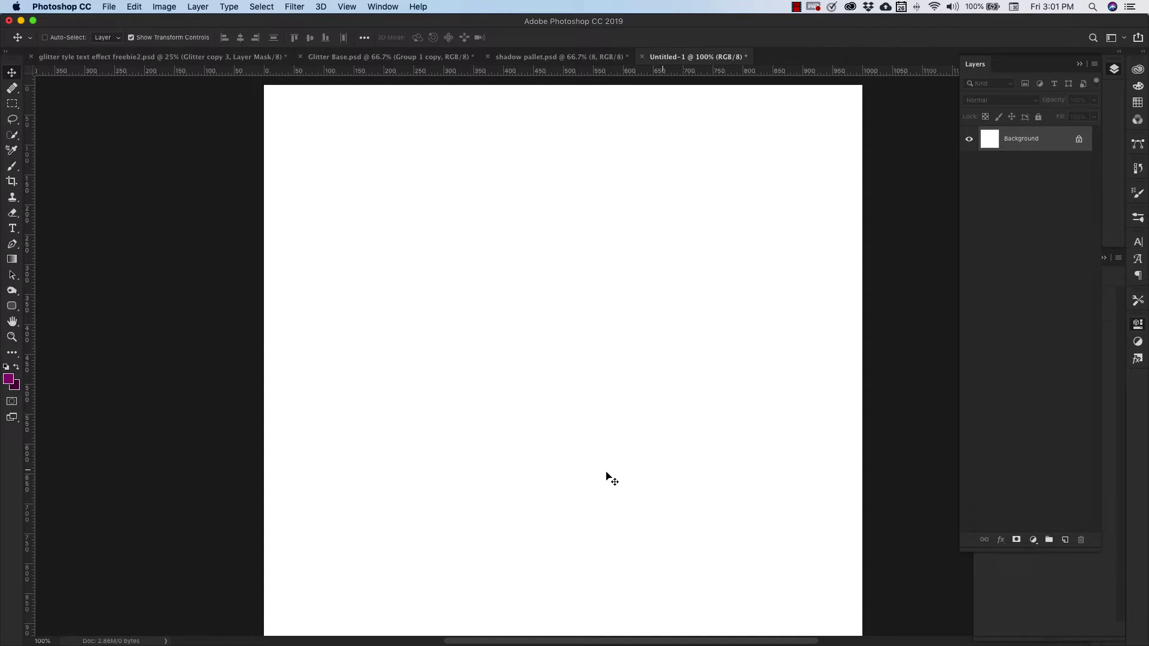
click(17, 390)
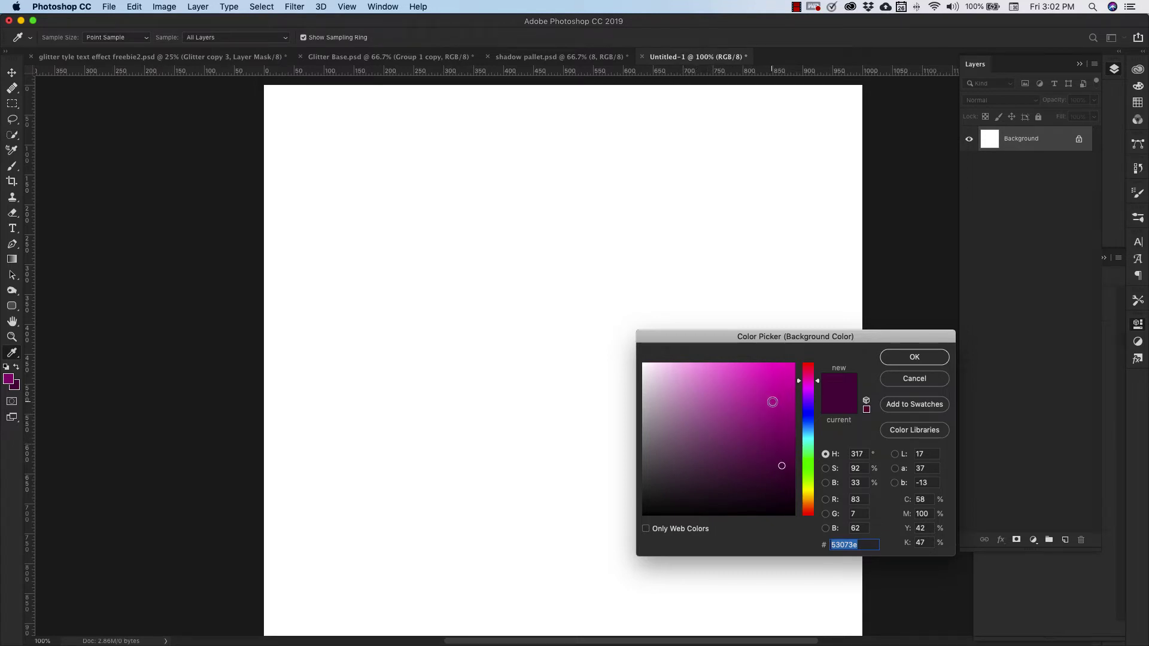
click(924, 380)
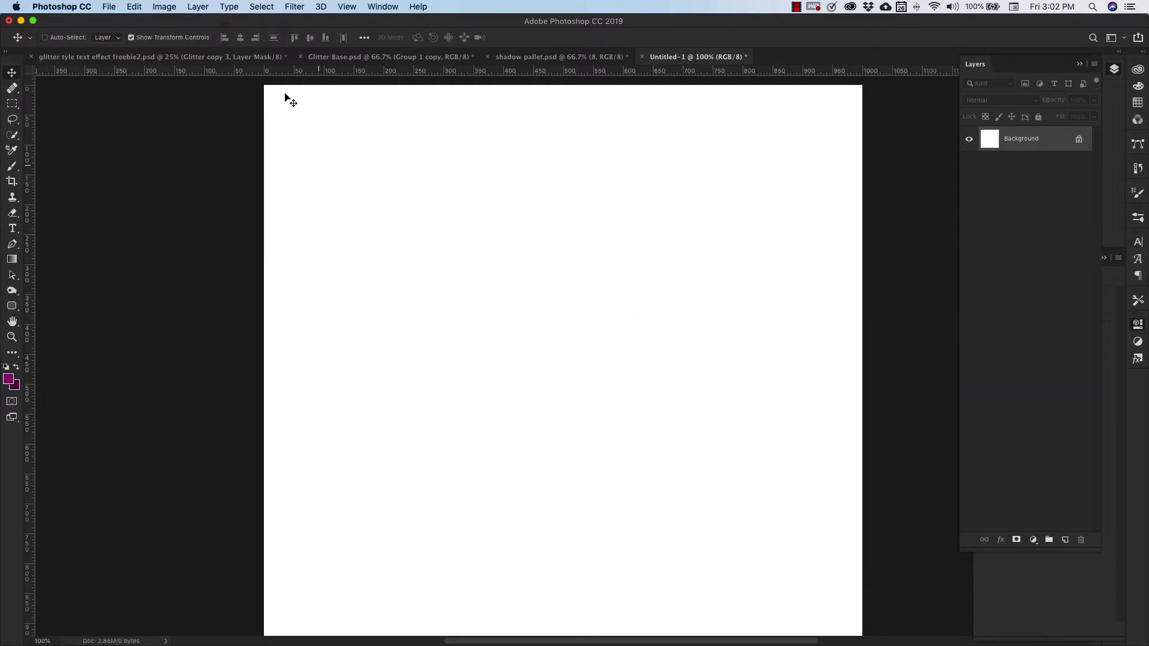
Fill the canvas with purple Render > Clouds
click(292, 8)
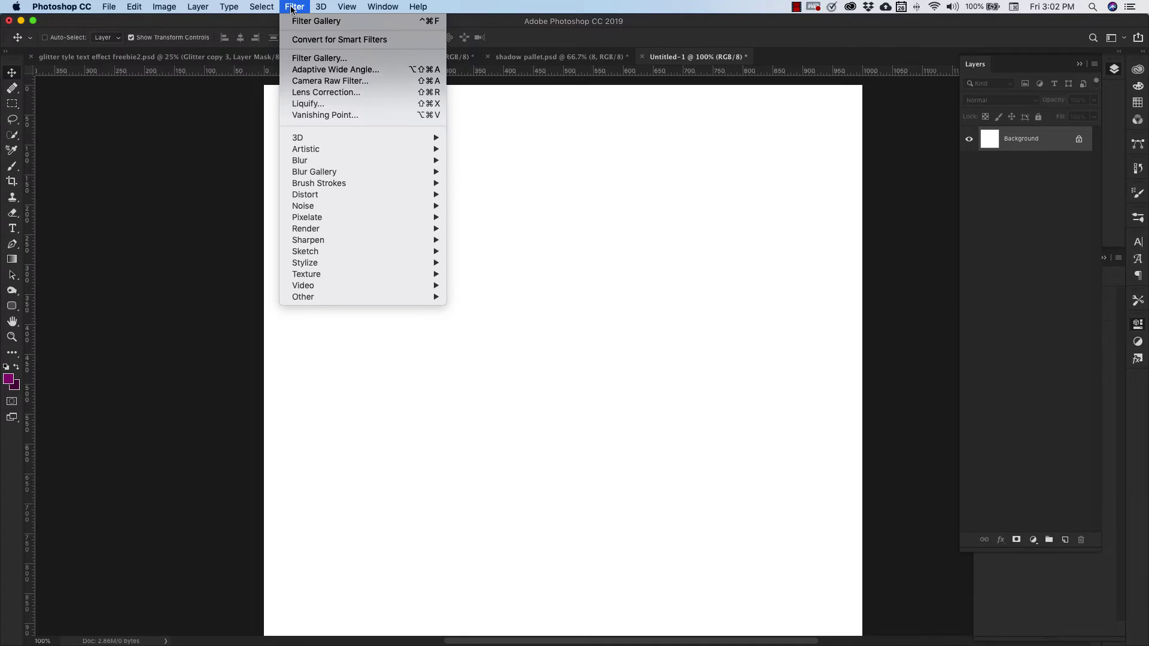
mouse_move(336, 227)
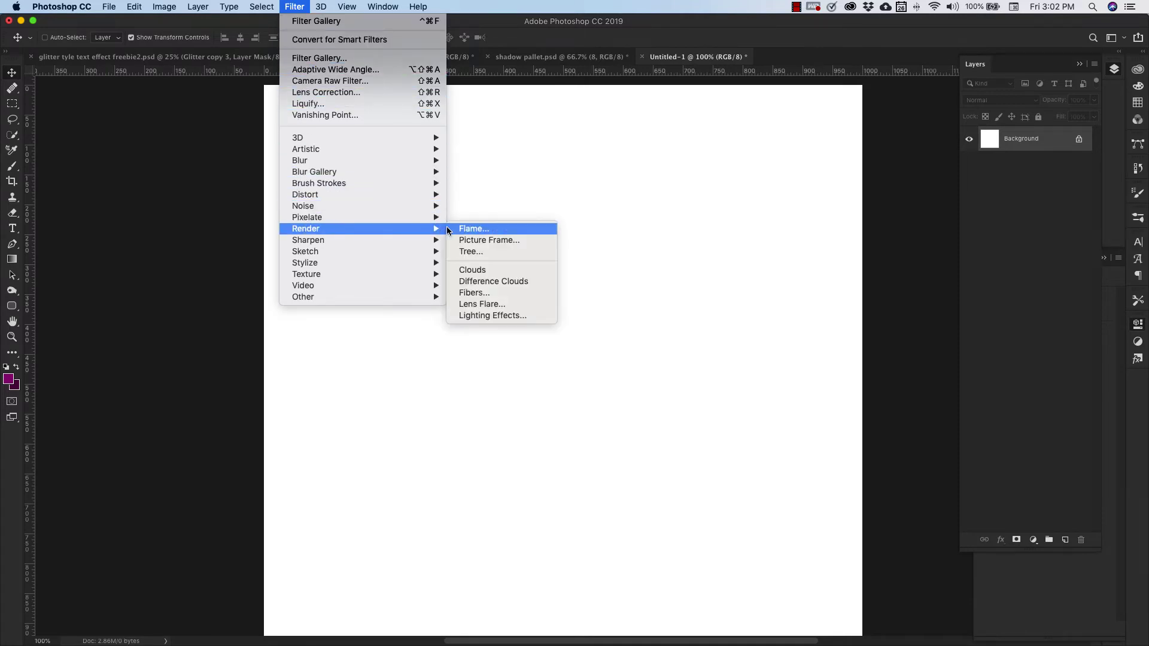
click(470, 270)
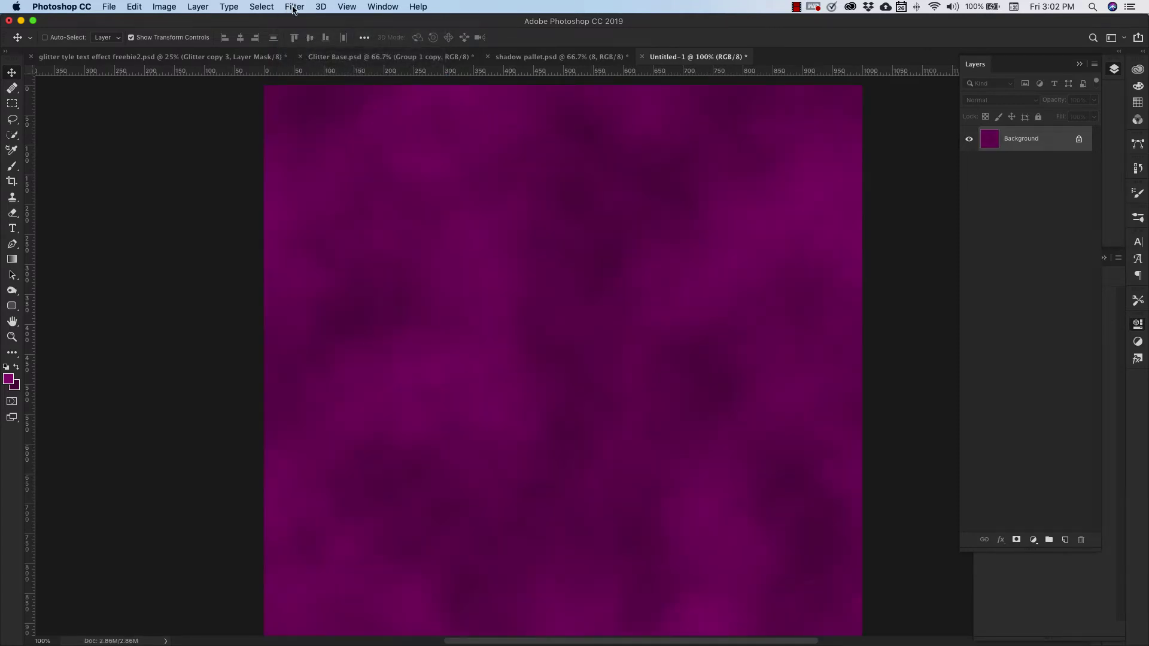
Open the Filter Gallery and browse the Distort and Sketch categories to reach Glass
click(294, 7)
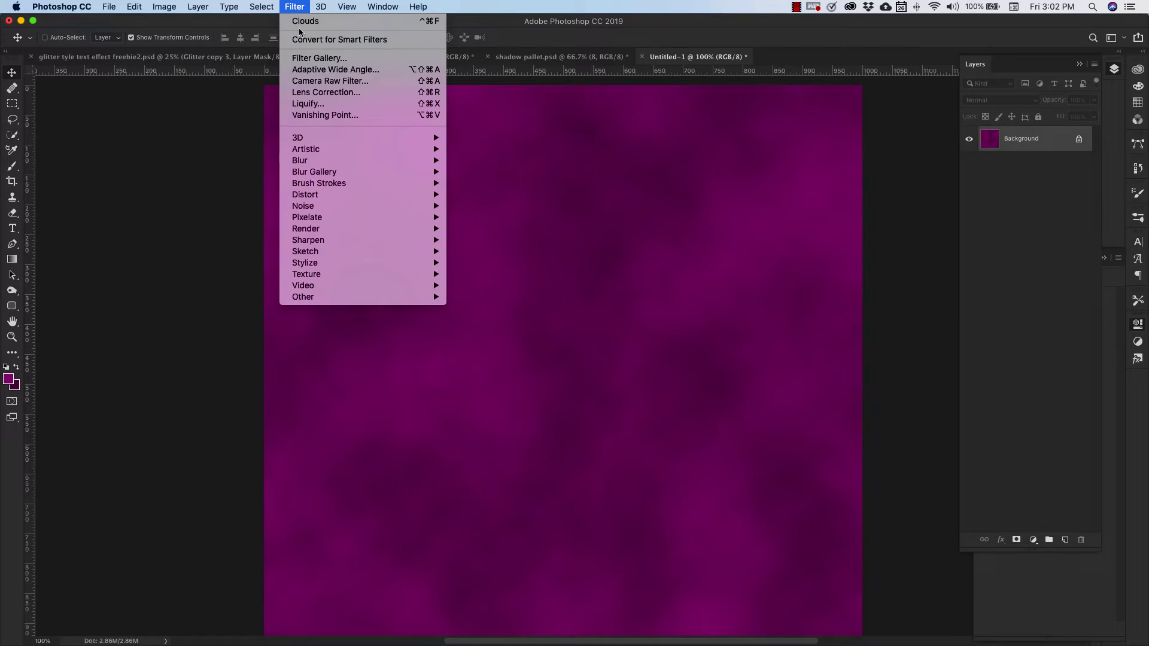
click(304, 58)
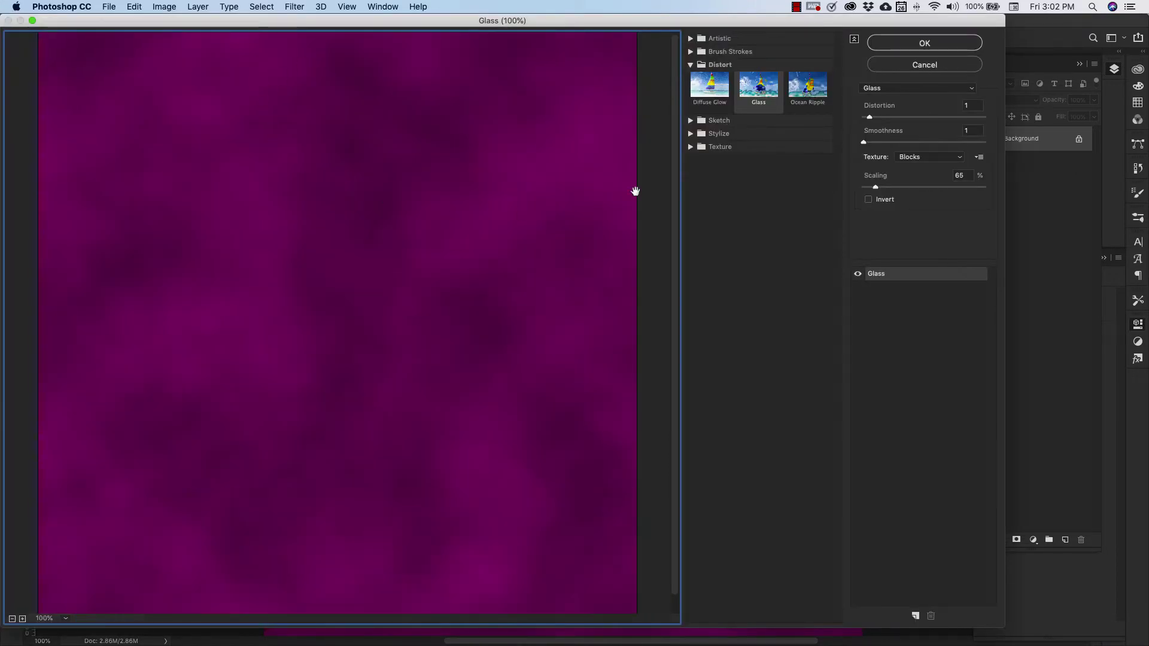
click(691, 65)
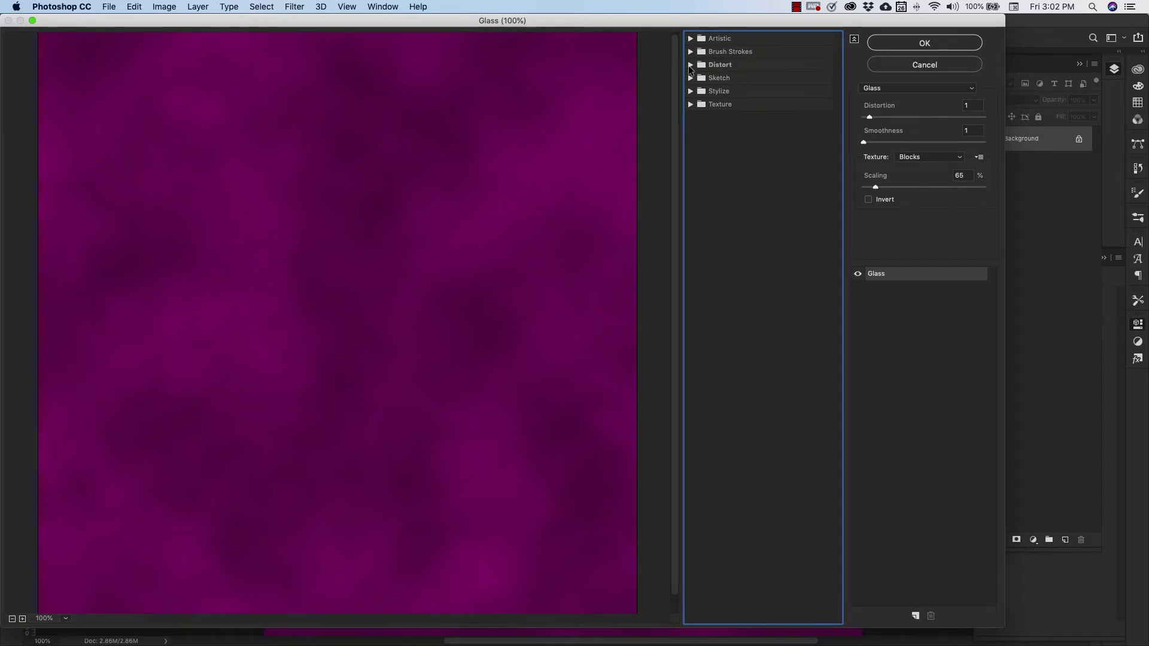
click(691, 64)
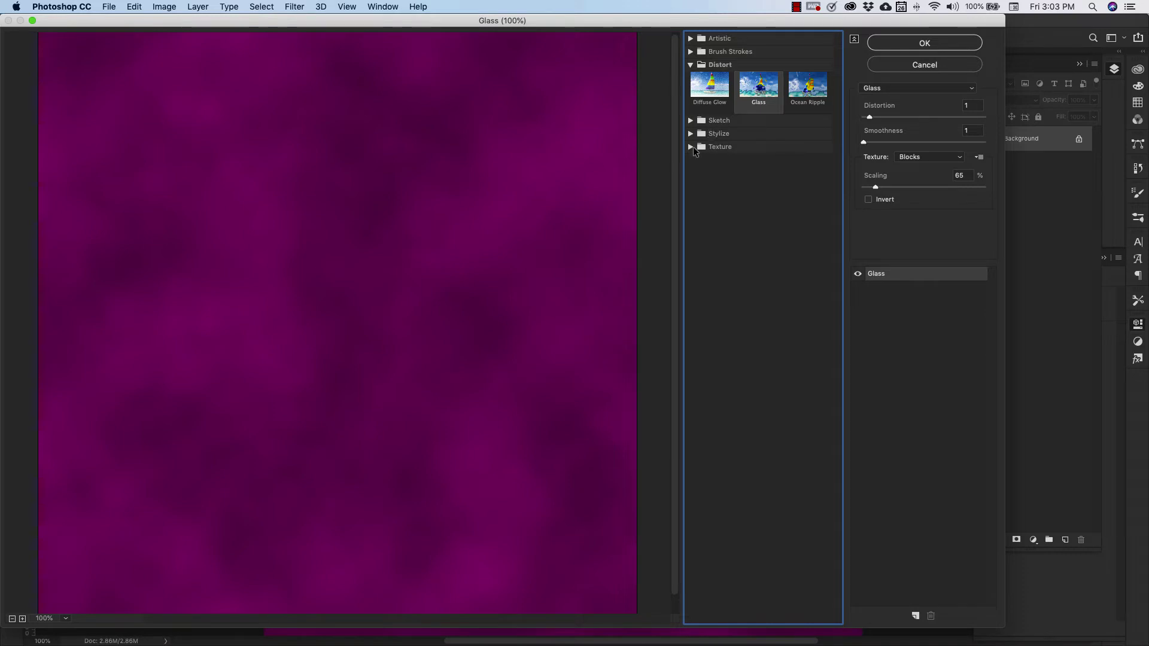
click(692, 120)
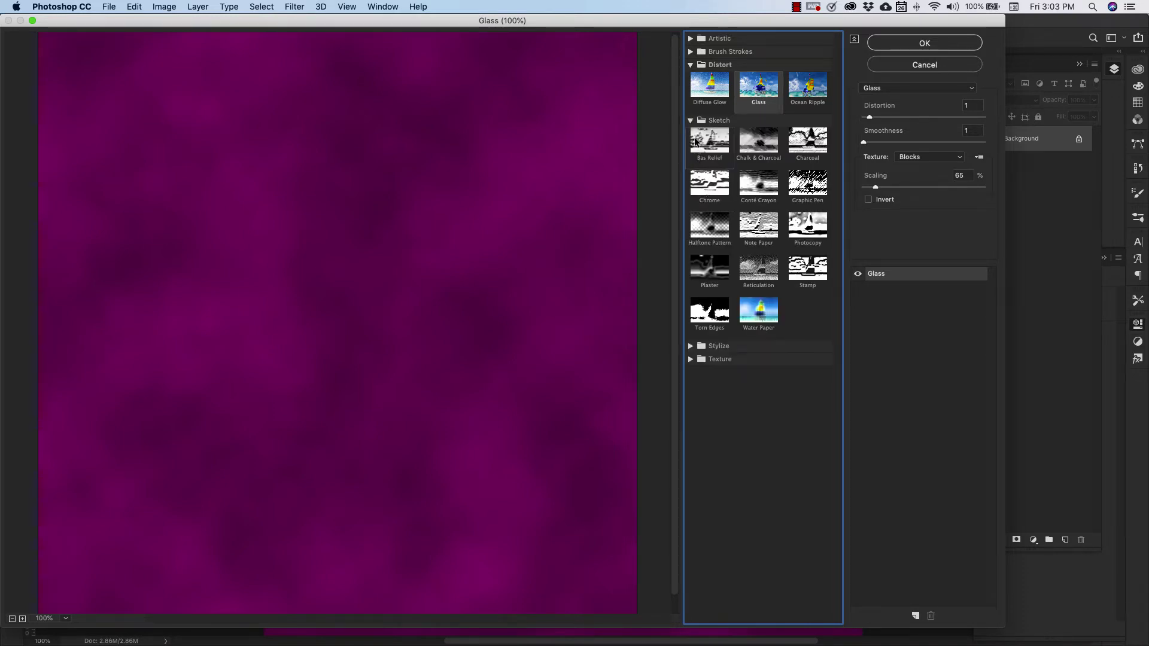
click(691, 121)
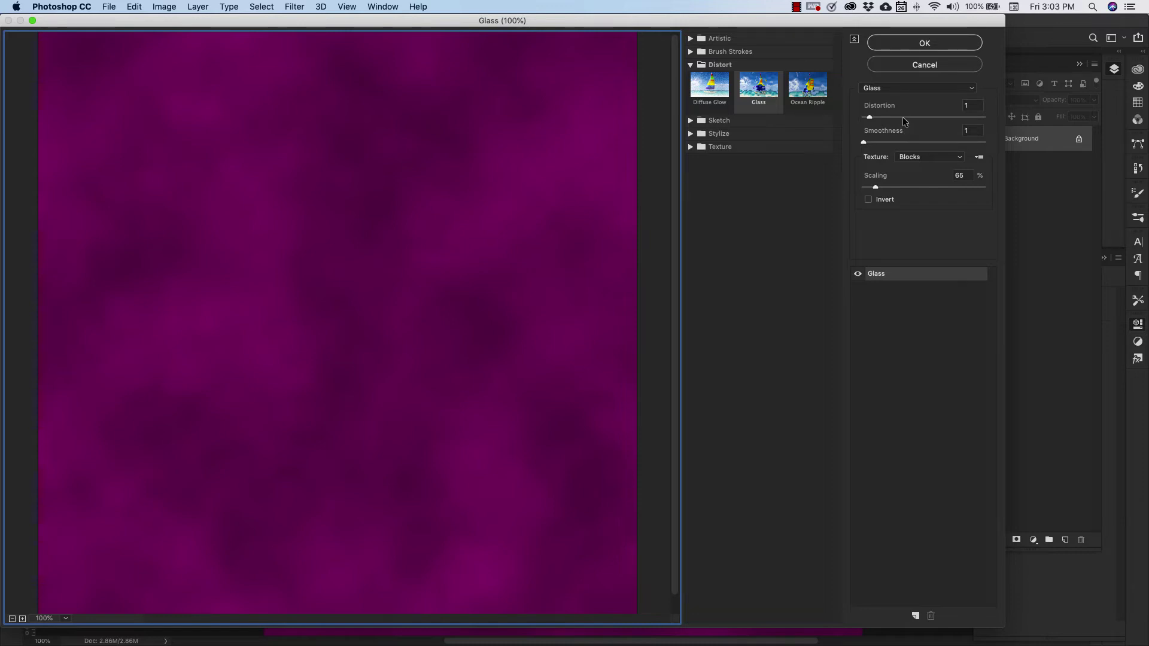
Set Glass to Distortion 20, Smoothness 2, Canvas texture and 165% scaling
drag(869, 117, 990, 124)
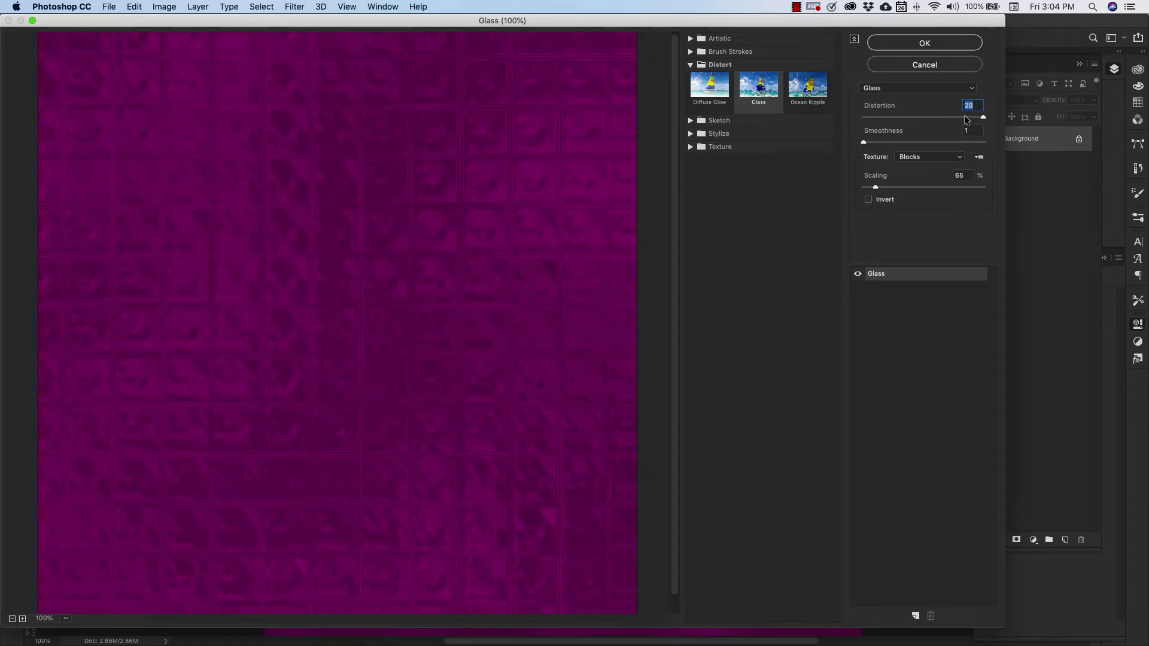
click(864, 141)
drag(868, 143, 870, 144)
click(958, 158)
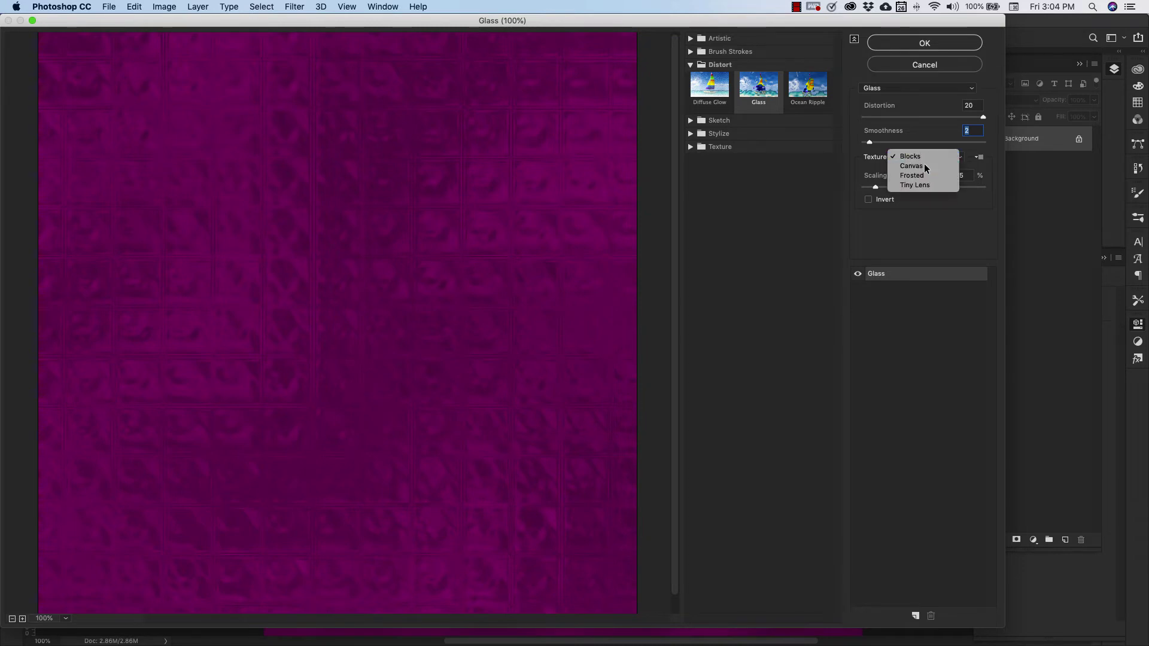
click(947, 165)
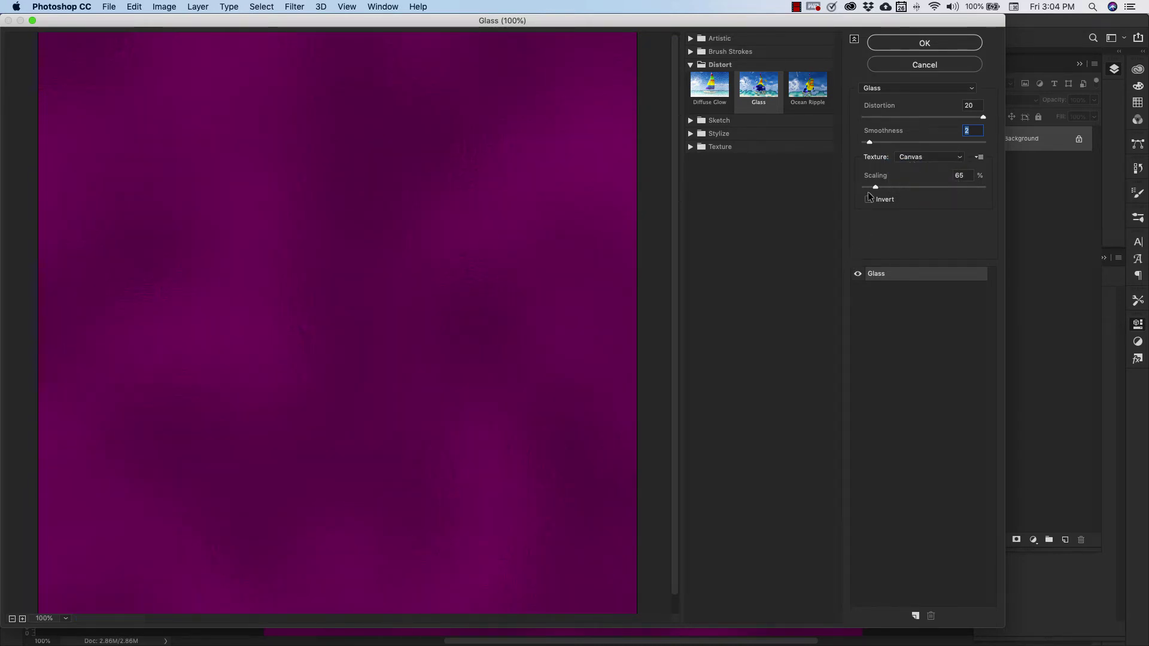
drag(876, 188, 956, 183)
Apply the Glass filter, duplicate the textured layer, and Sharpen Layer 0
click(907, 44)
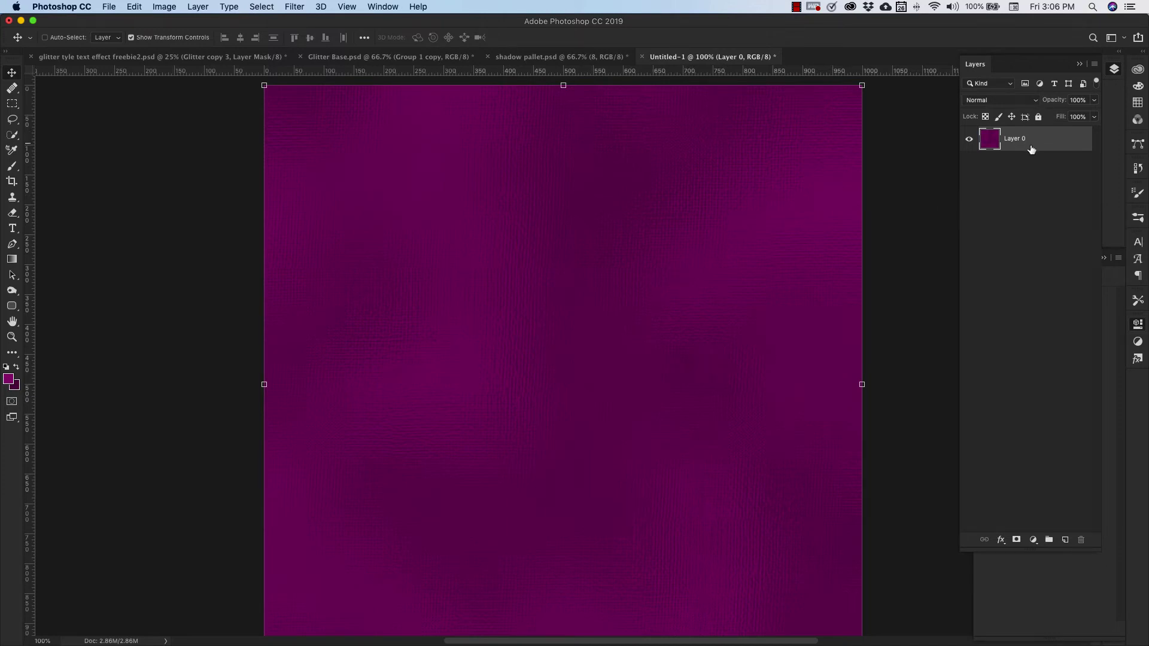
drag(1039, 142, 1052, 187)
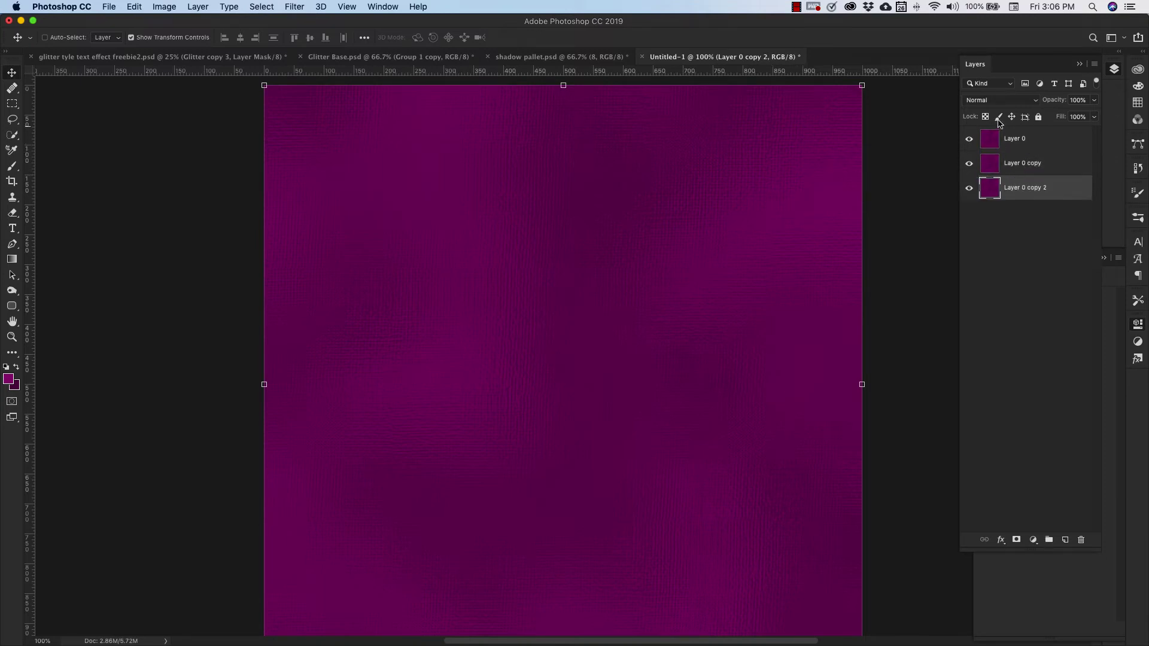
click(1041, 141)
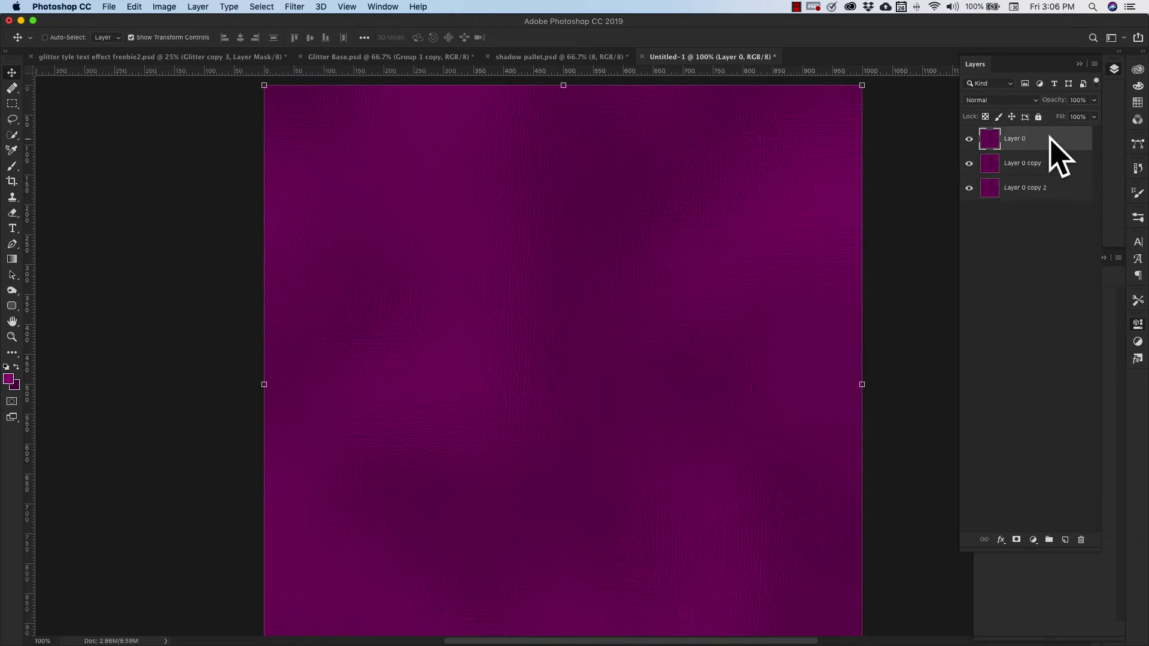
click(292, 7)
mouse_move(317, 241)
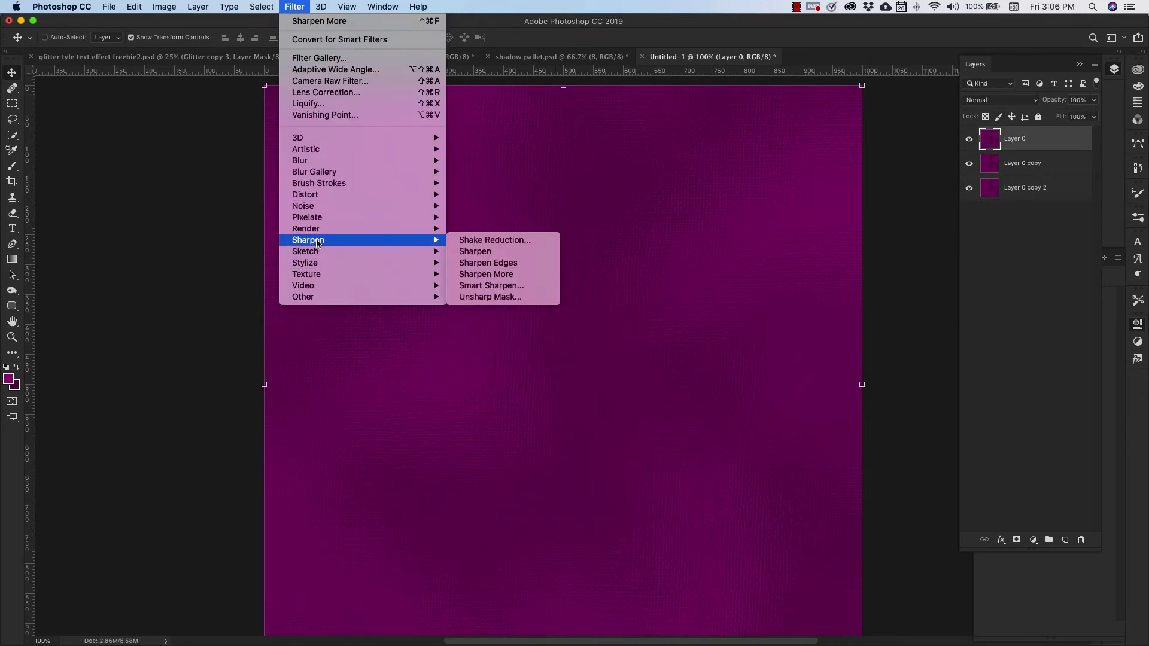
click(476, 252)
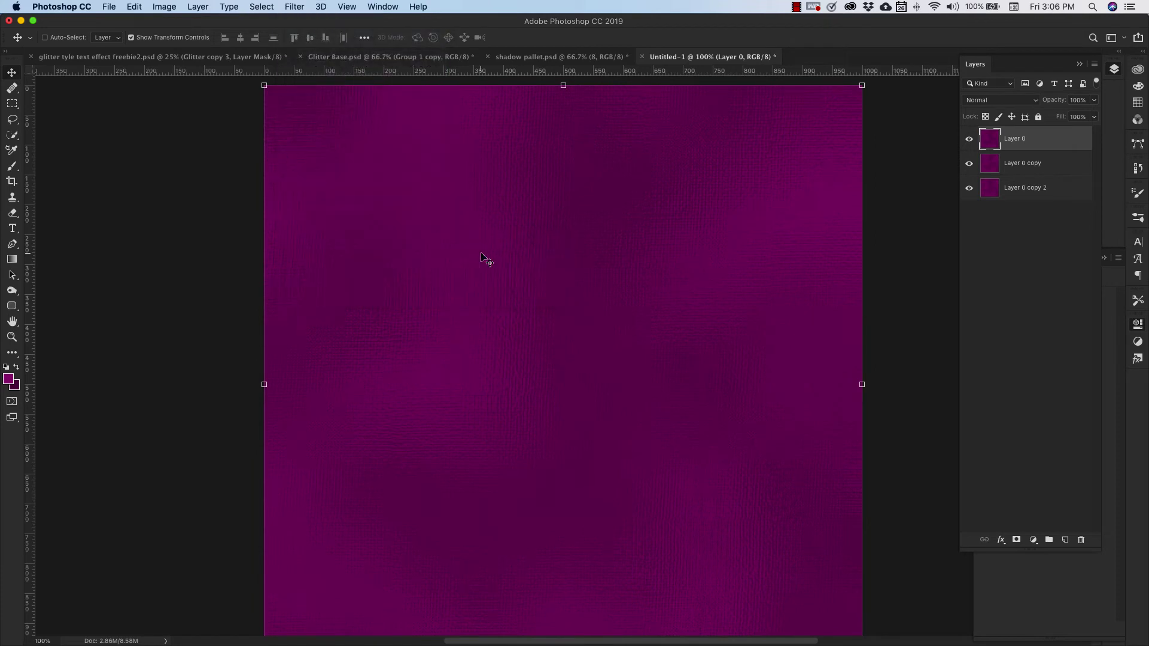
Hide Layer 0 and give Layer 0 copy Sharpen followed by Sharpen More
click(970, 139)
click(1015, 162)
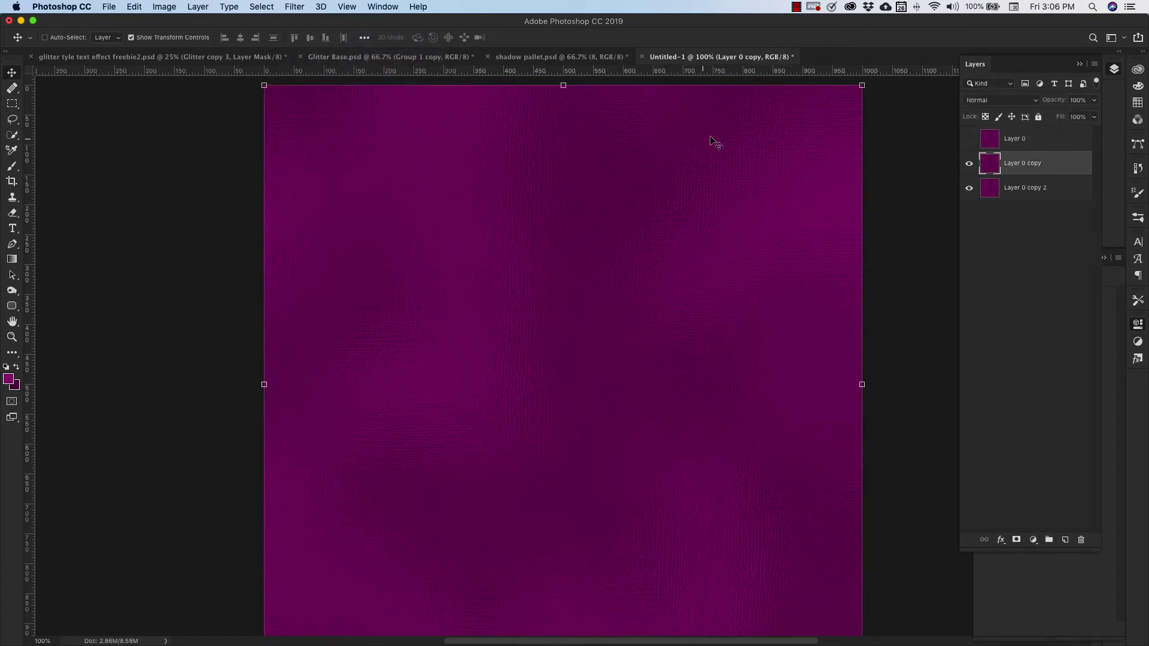
click(295, 7)
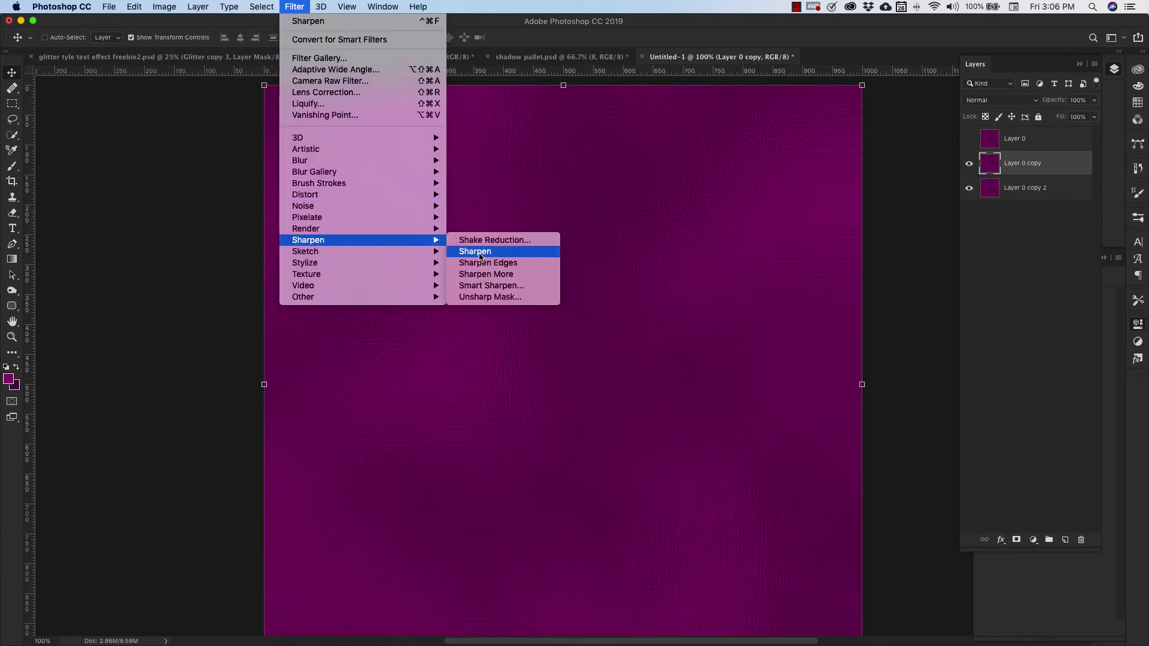
click(484, 252)
click(288, 8)
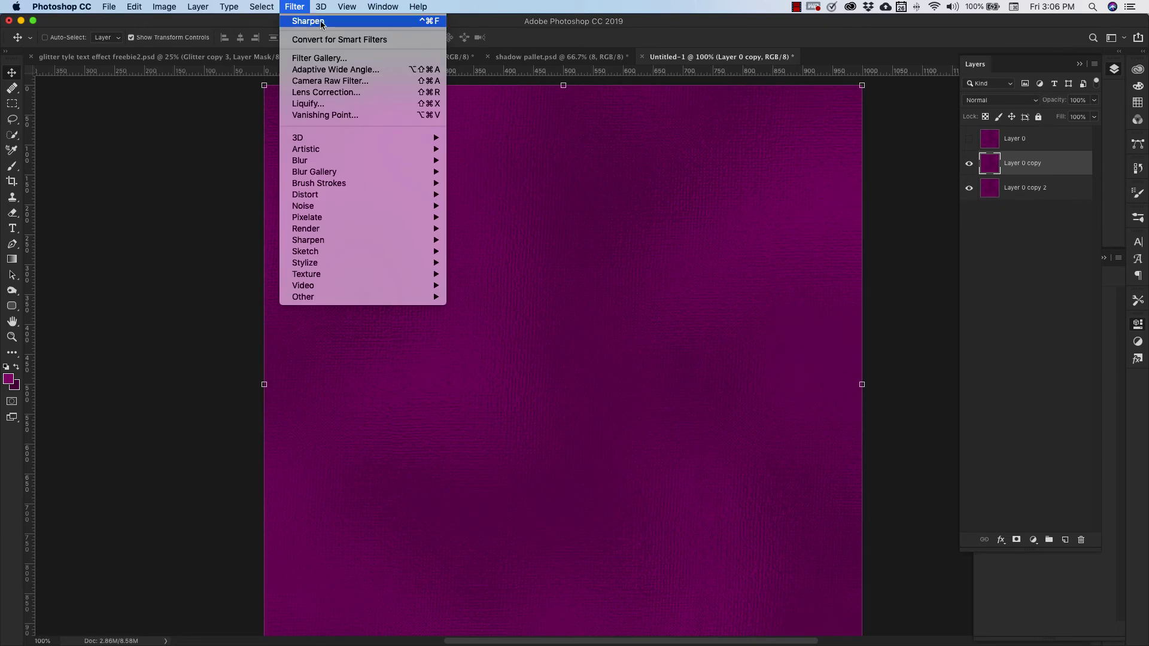
mouse_move(306, 228)
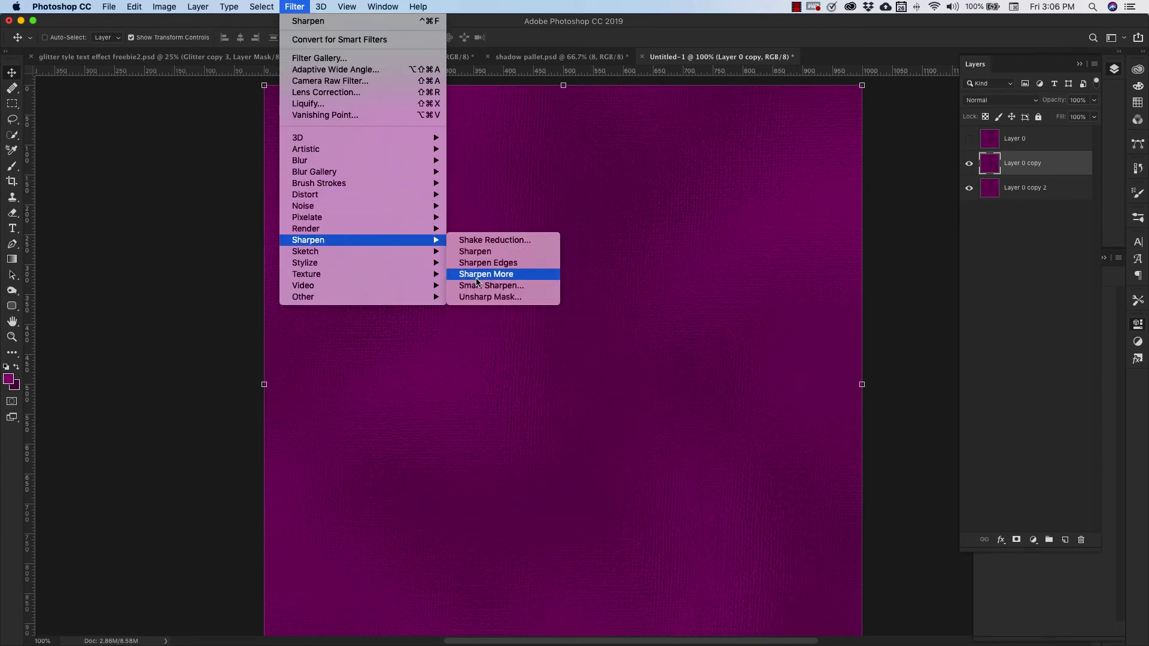
click(479, 276)
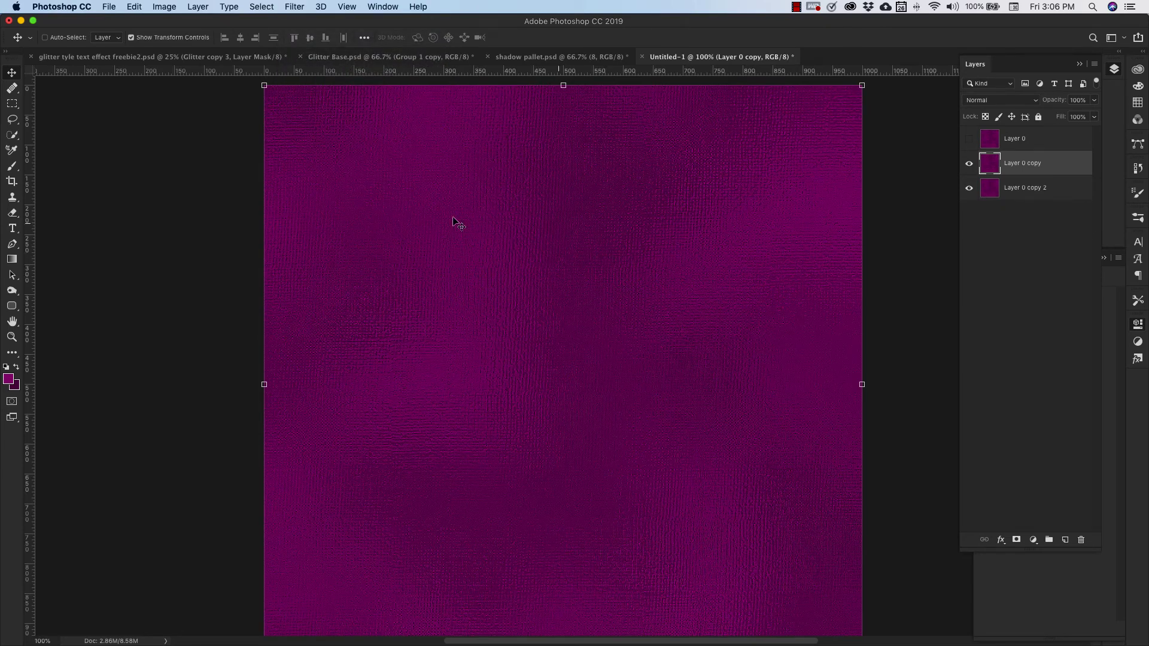
Hide Layer 0 copy, apply Sharpen More to Layer 0 copy 2, then reshow Layer 0
click(969, 164)
click(989, 189)
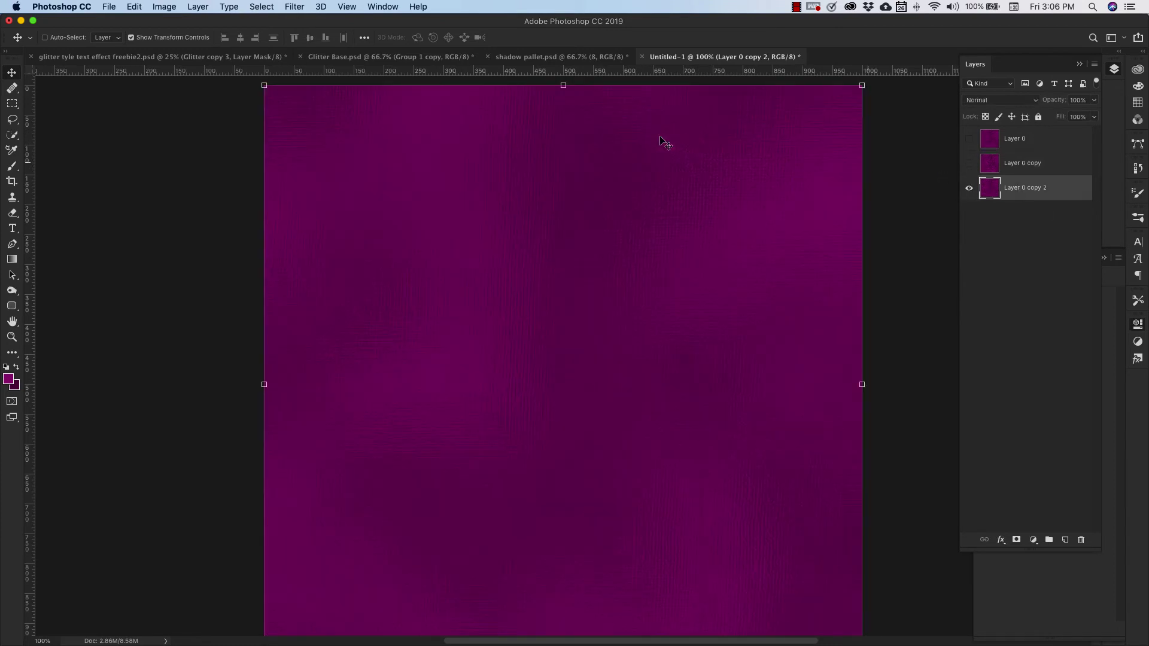
click(293, 6)
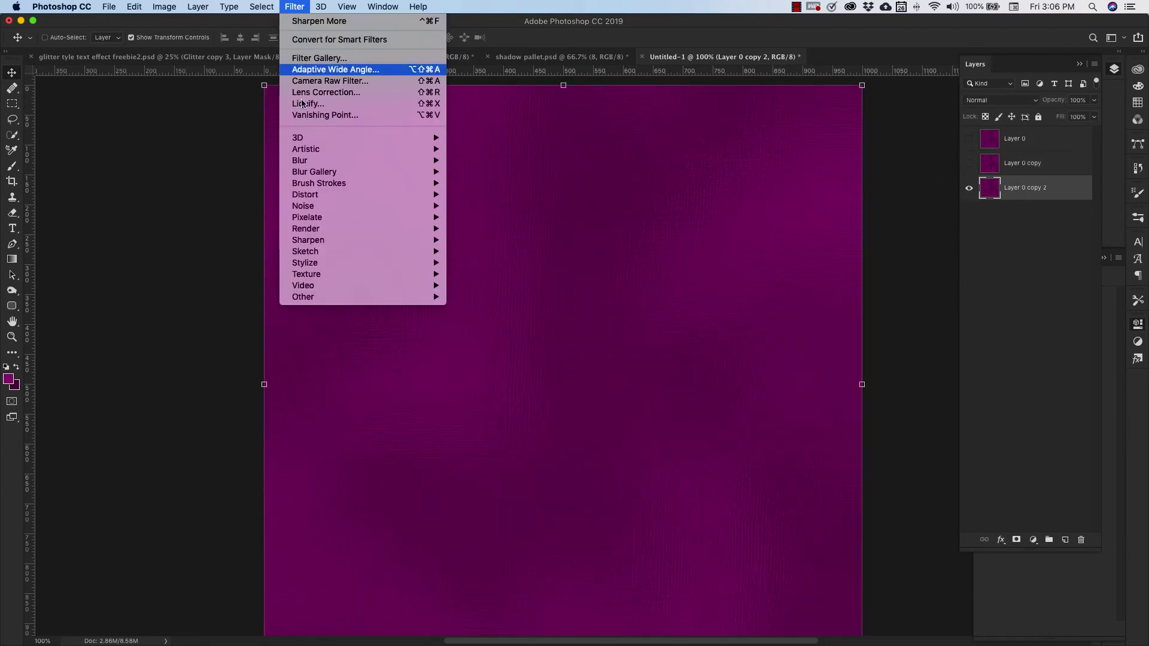
mouse_move(334, 237)
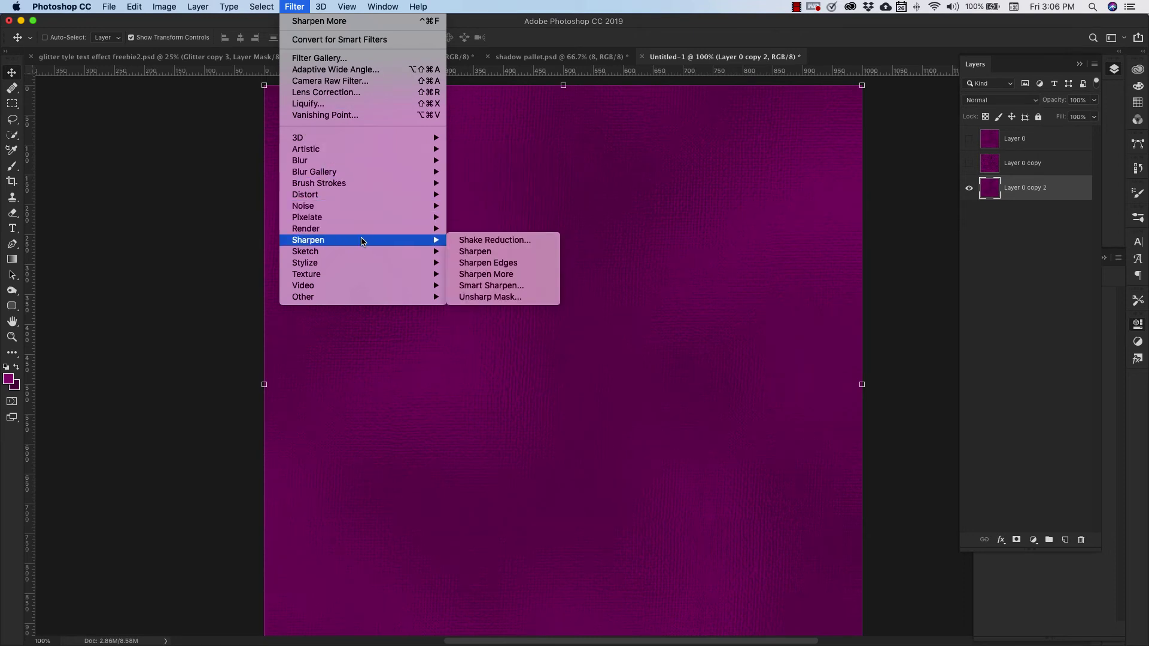
click(473, 275)
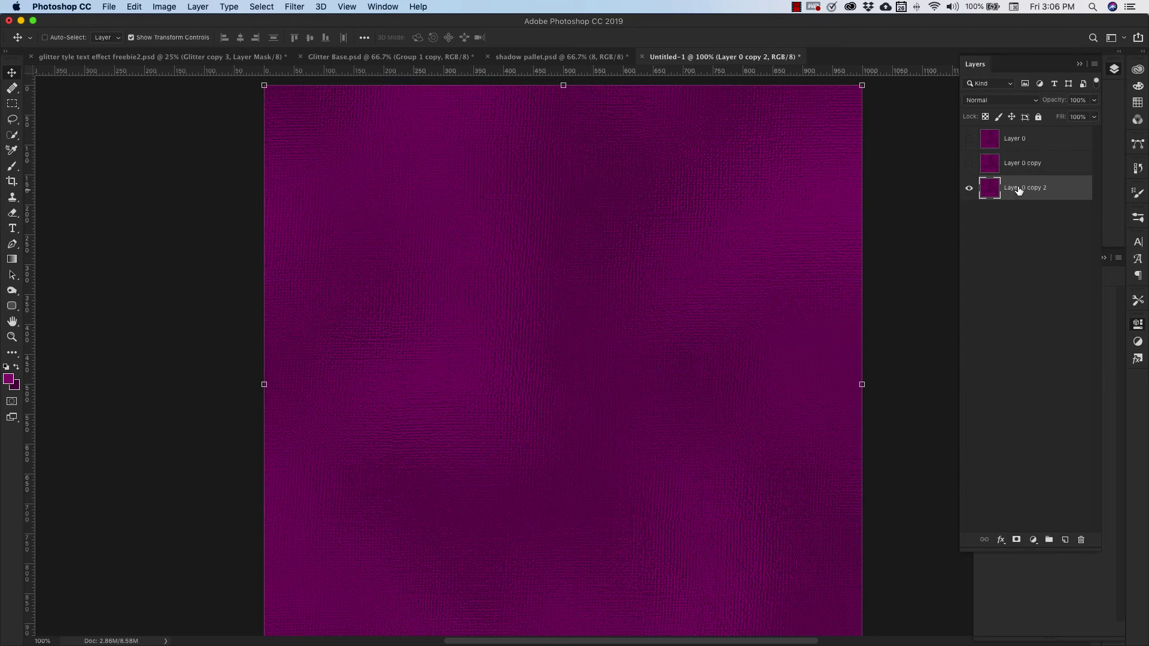
click(968, 138)
Toggle Layer 0 copy's visibility to compare it against the lower sharpened layers
click(1038, 163)
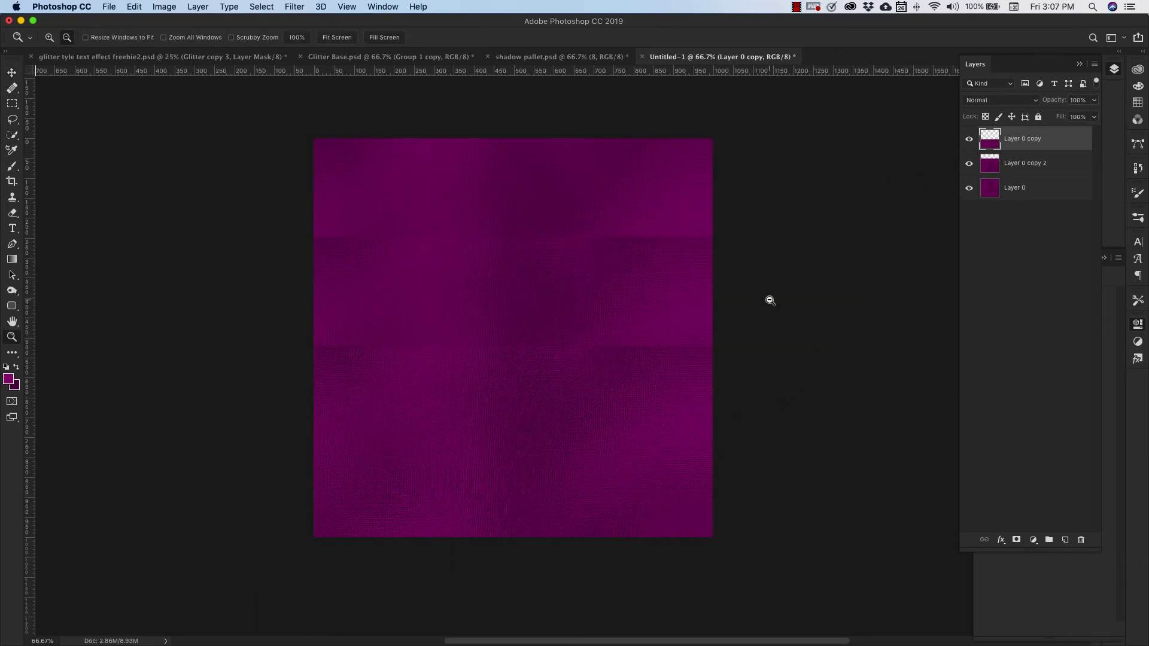
scroll(604, 336, up, 3)
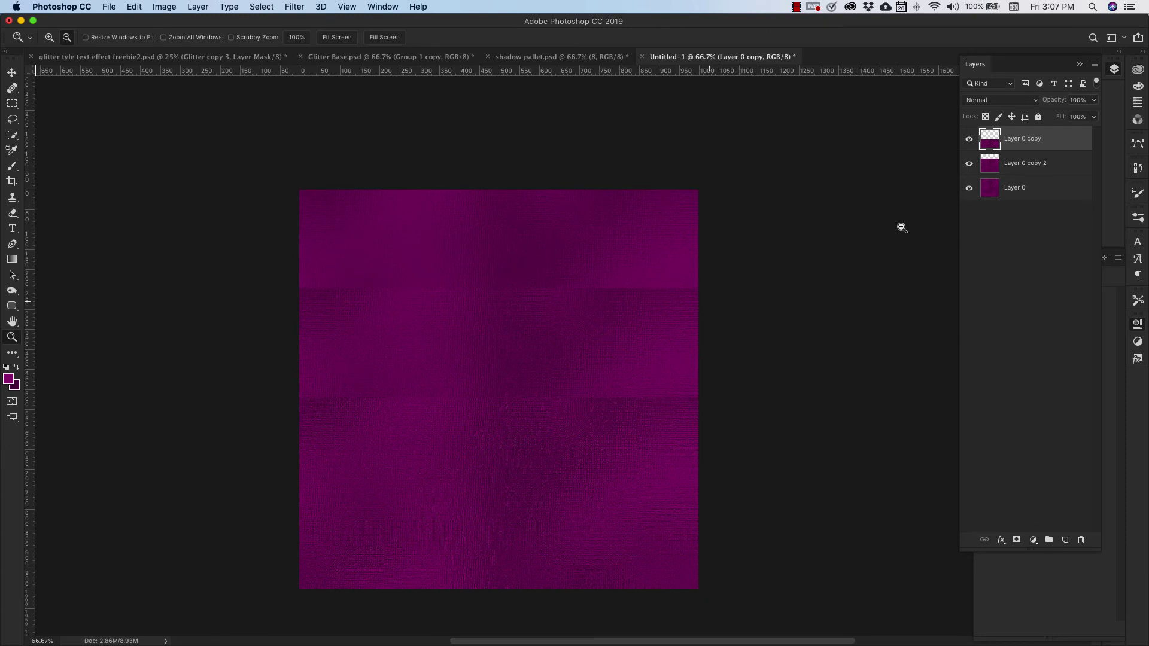
click(969, 139)
click(969, 142)
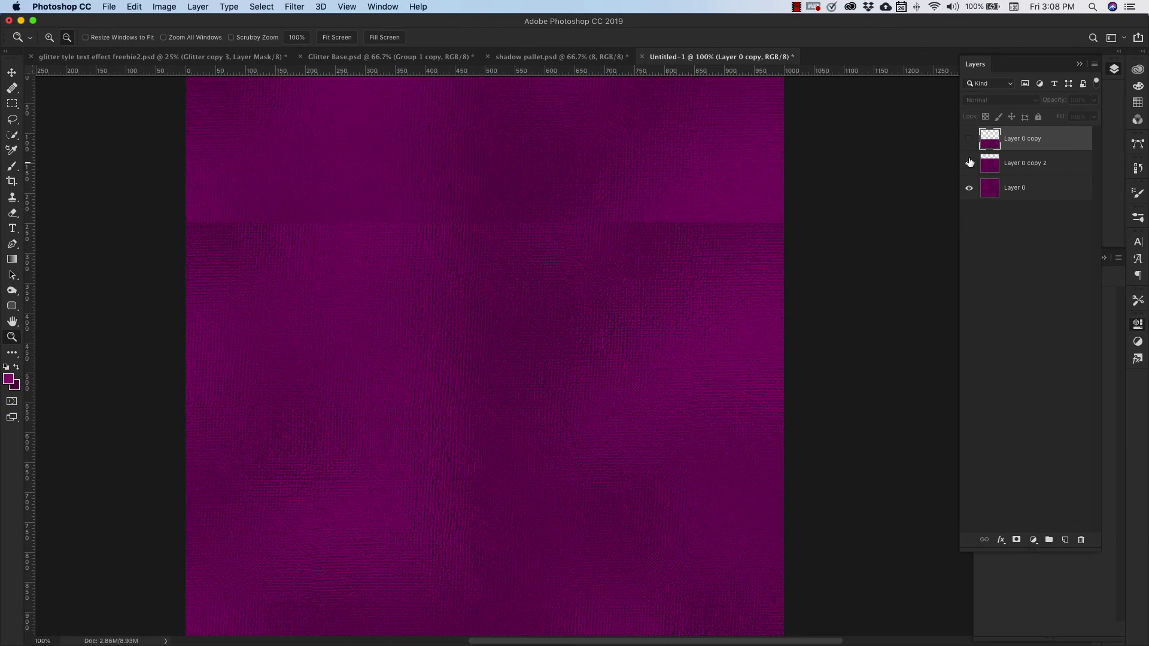
click(970, 141)
scroll(465, 529, down, 5)
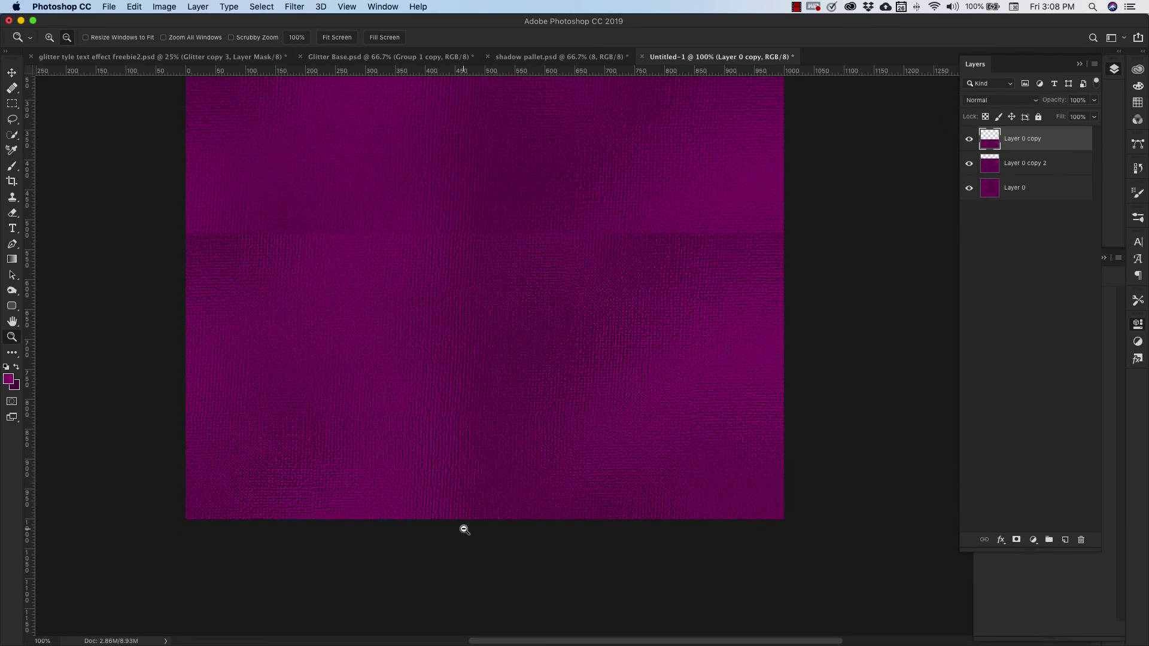
scroll(464, 530, up, 5)
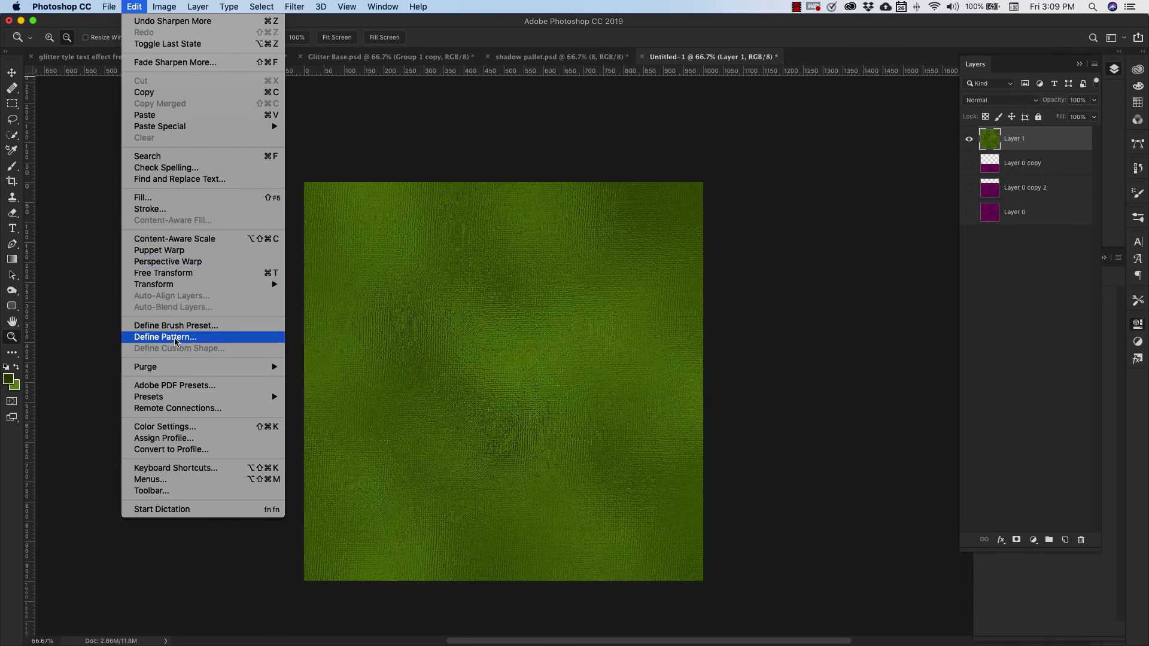
Define the Layer 1 texture as a pattern, accepting the default name
click(177, 337)
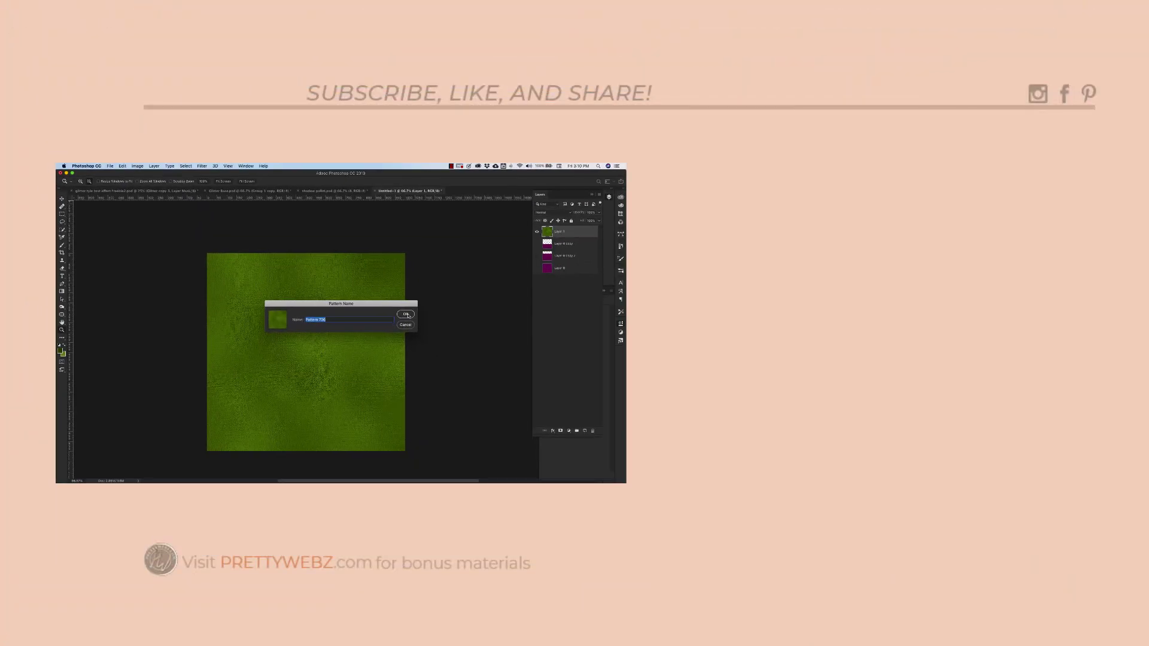
click(406, 314)
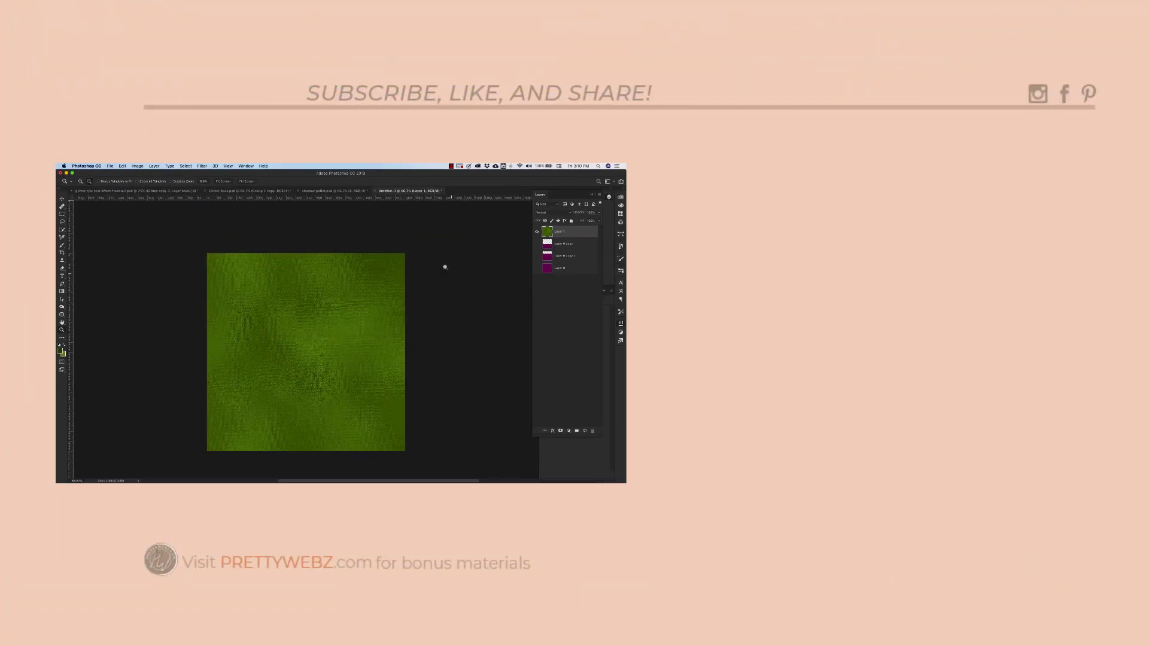